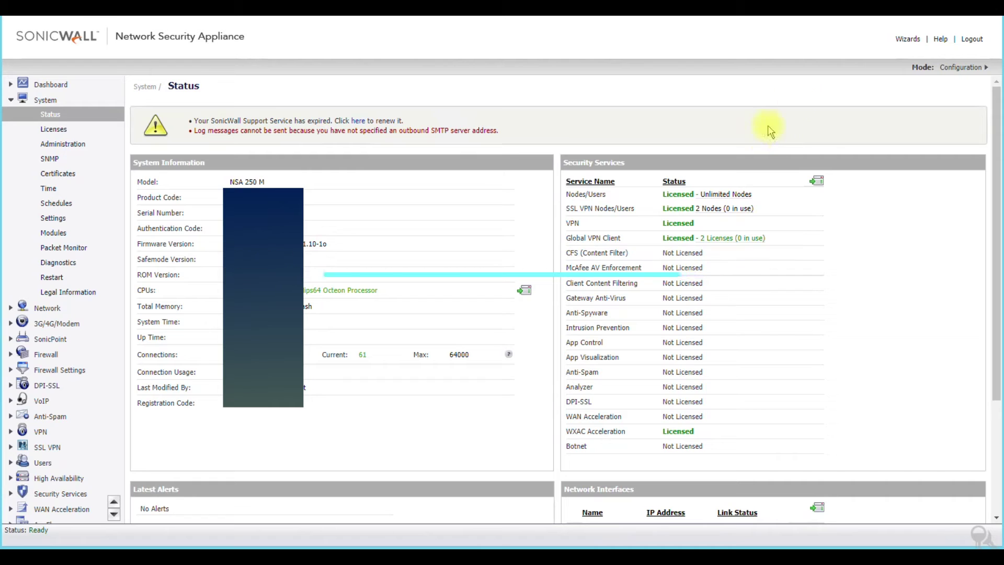
- Open the configuration wizards and start the Public Server Wizard
left_click(909, 40)
left_click_drag(607, 77, 326, 78)
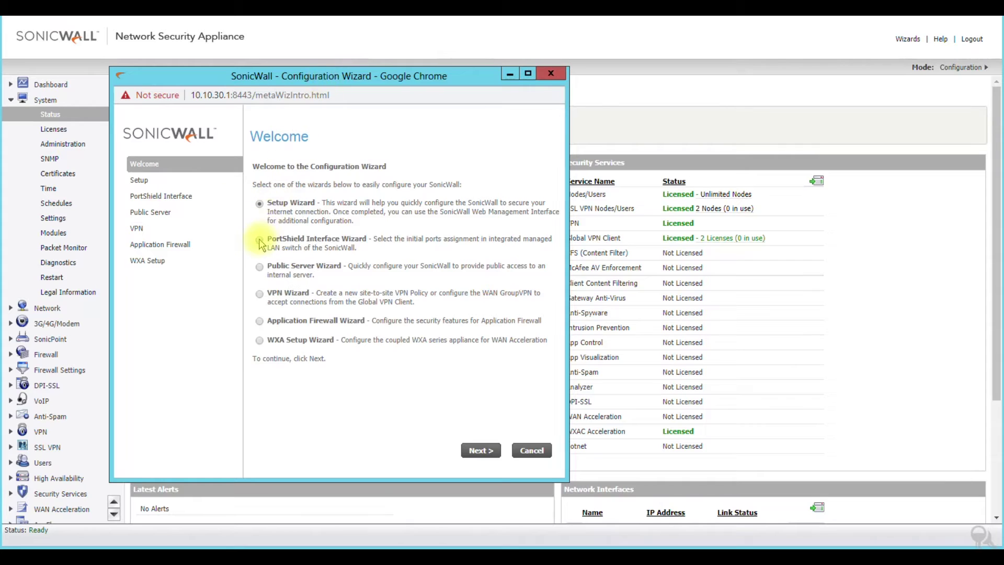
left_click(260, 268)
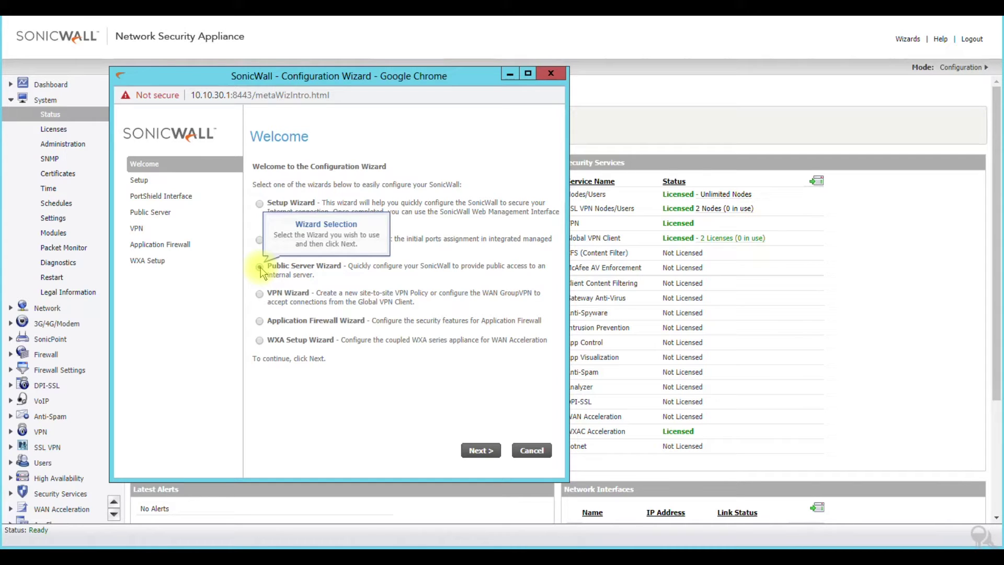
left_click(259, 267)
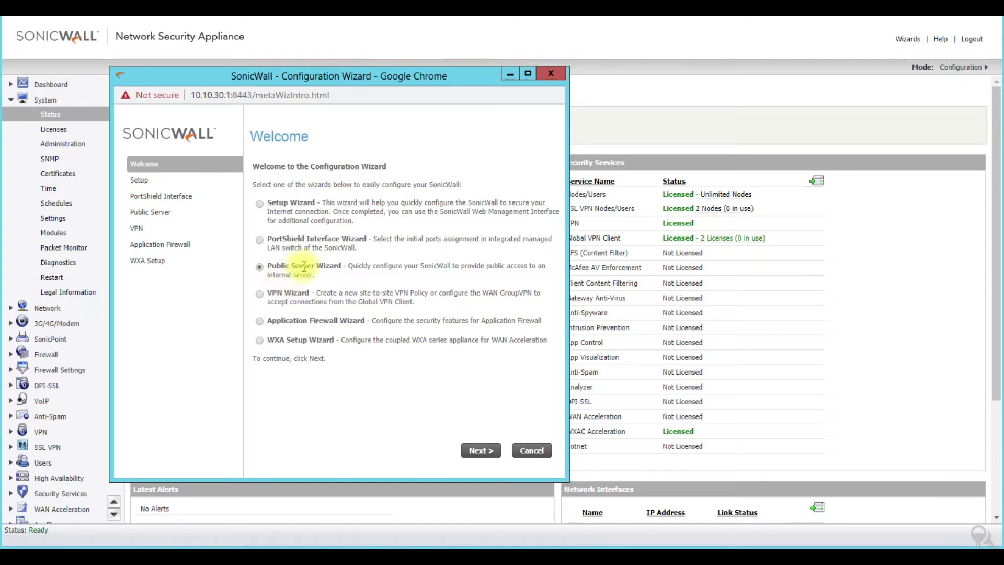
left_click(481, 450)
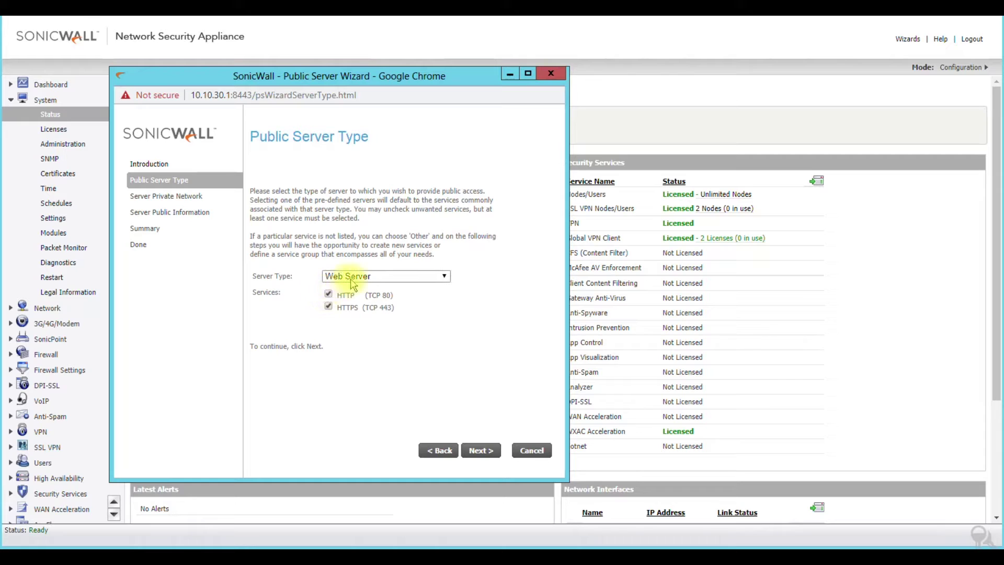
- Set the public server type to Other and choose to create a new service for it
left_click(351, 278)
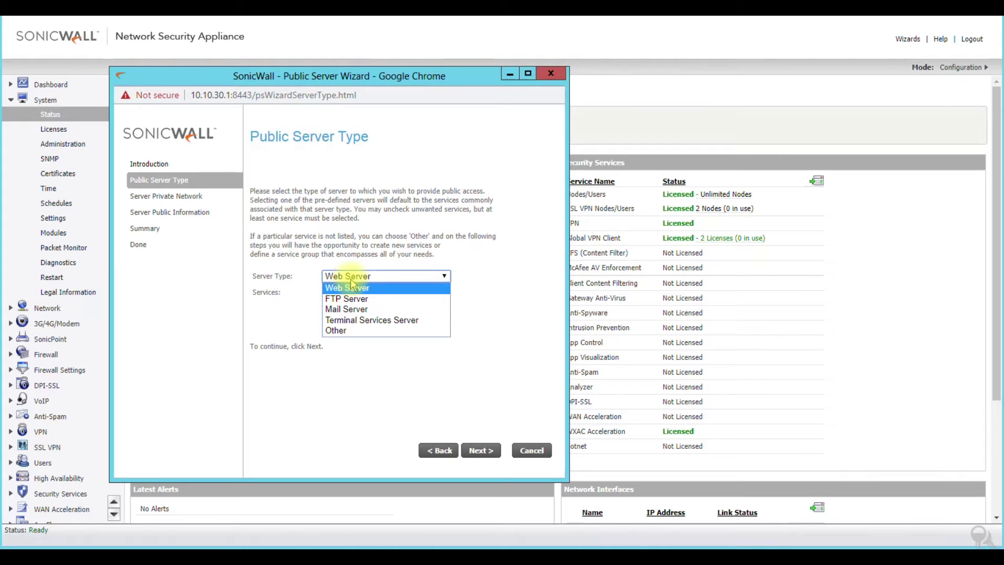
left_click(400, 331)
left_click(386, 293)
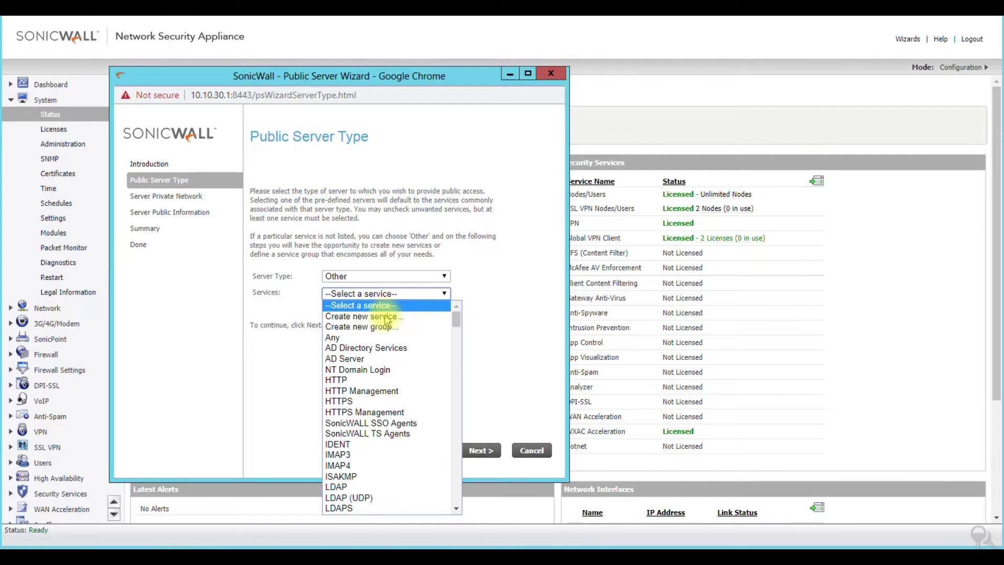
left_click(387, 317)
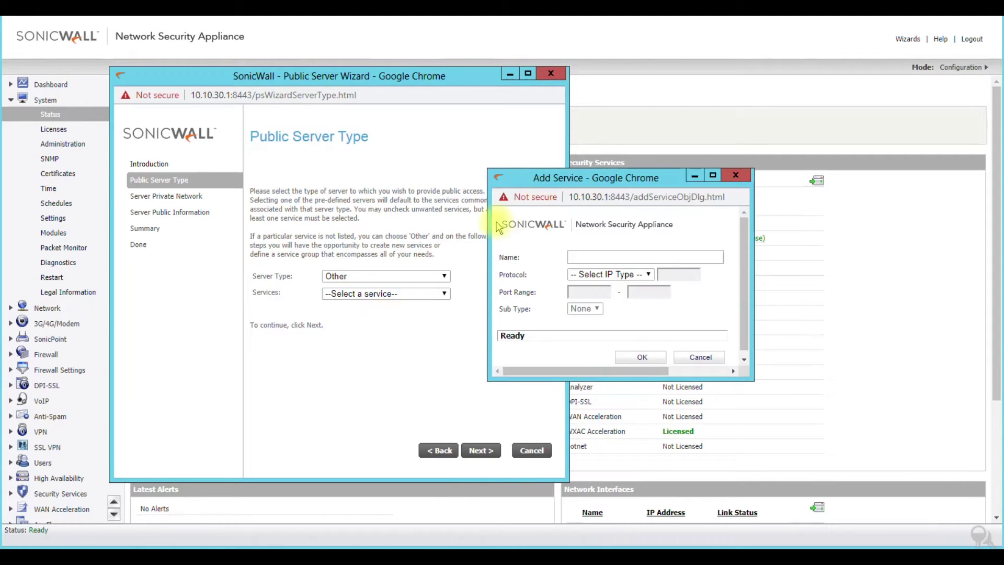
- Add a service named SecureRDP using protocol TCP(6) with port range 40781 to 40781
left_click_drag(546, 177, 307, 178)
left_click(362, 254)
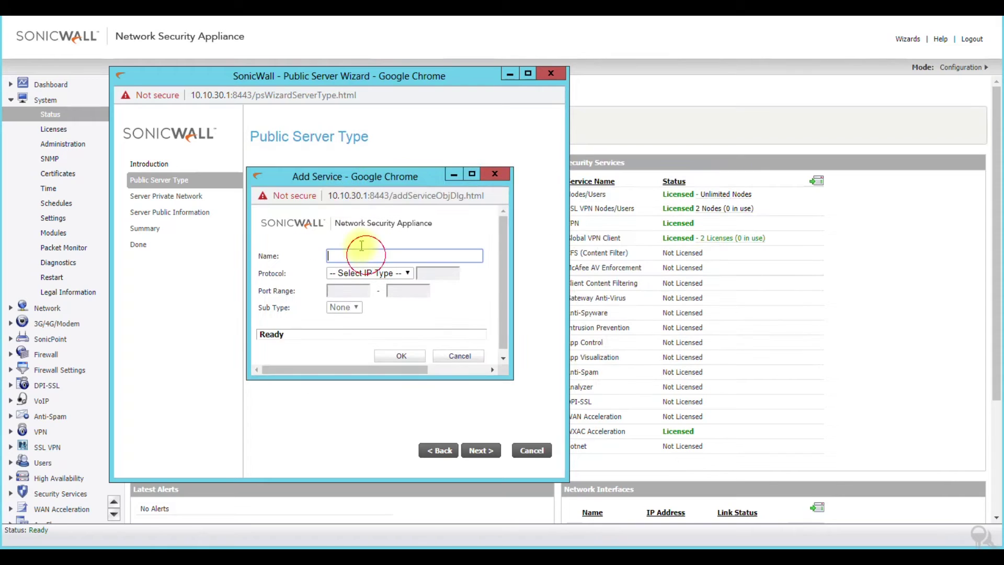
type("SecureRDP")
left_click(368, 273)
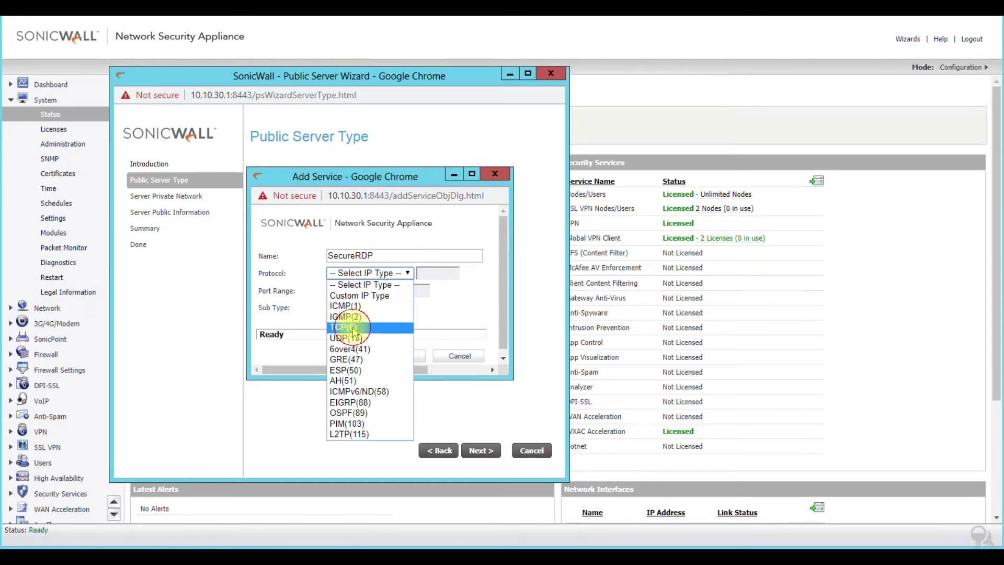
left_click(352, 327)
left_click(349, 292)
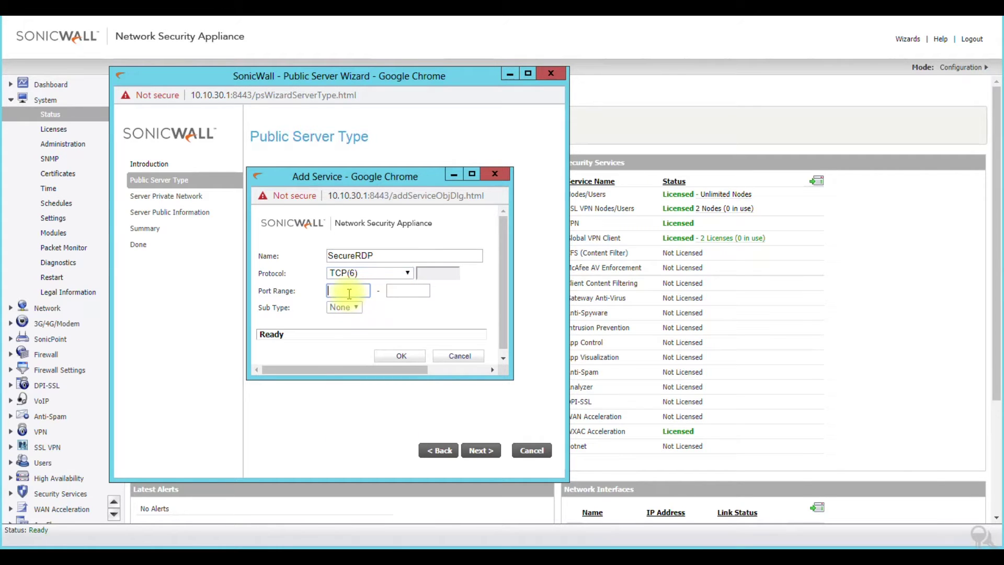
type("40781")
key("Tab")
type("40781")
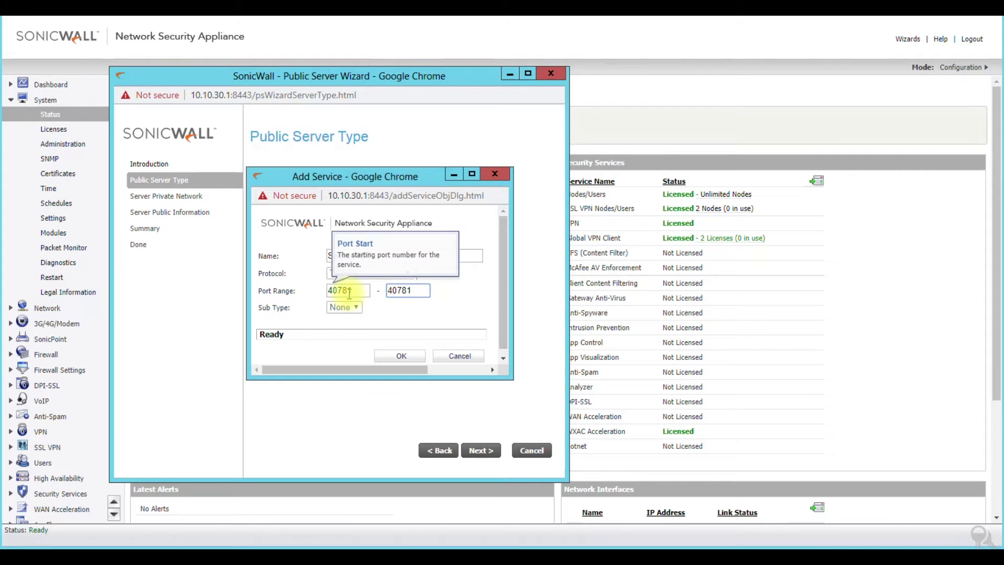
left_click(401, 357)
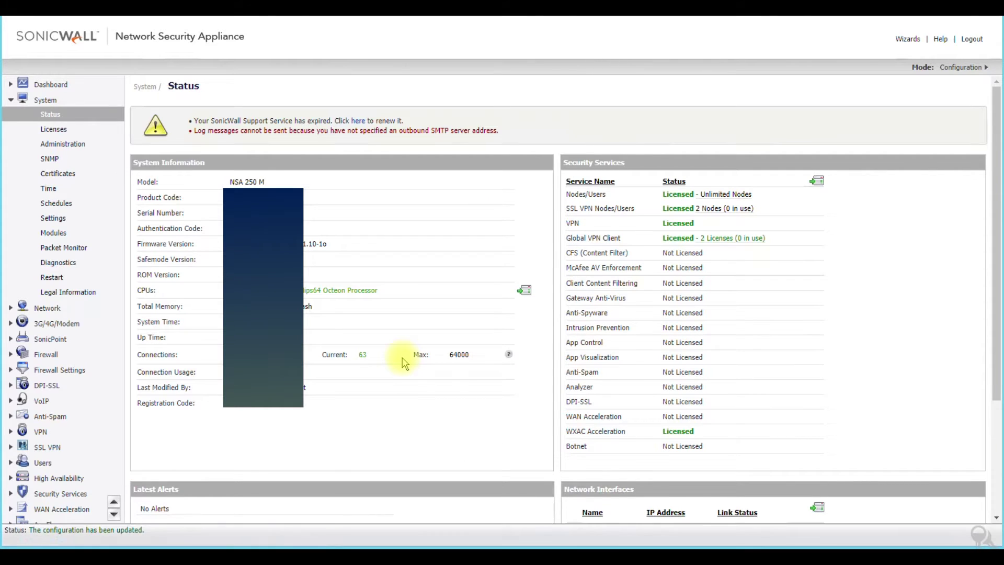
- Return to the Public Server Wizard window and continue with SecureRDP as the service
mouse_move(157, 556)
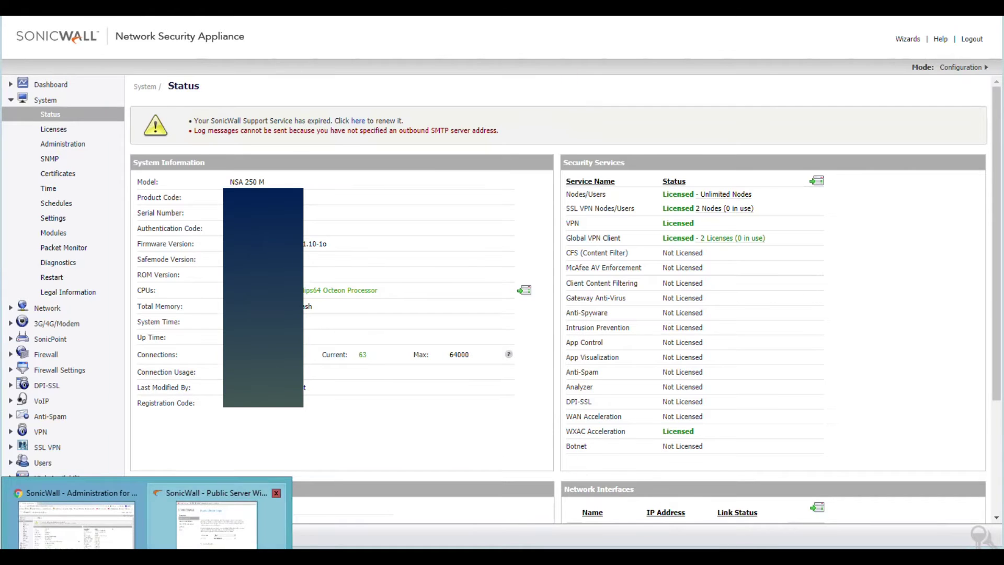
left_click(252, 511)
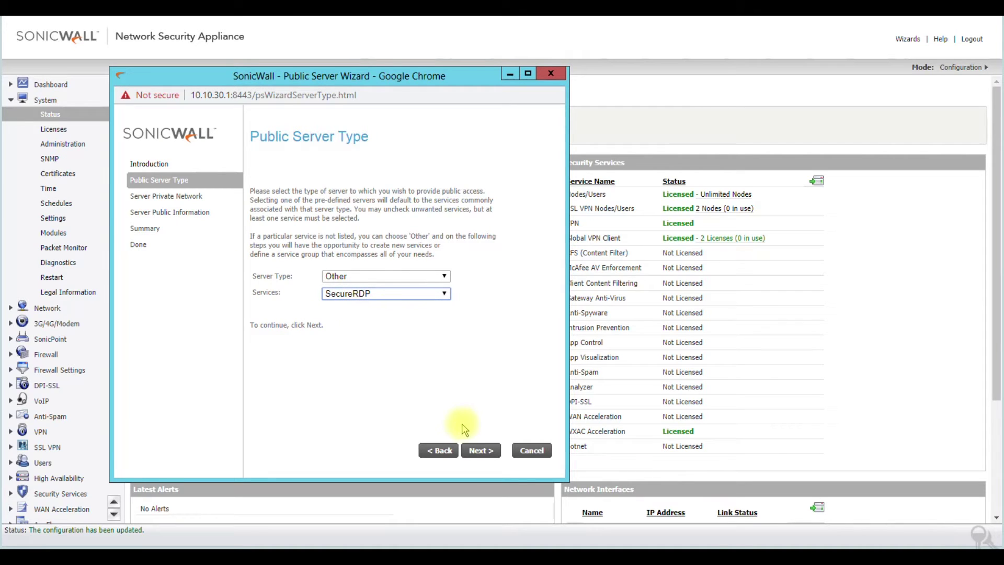
left_click(476, 451)
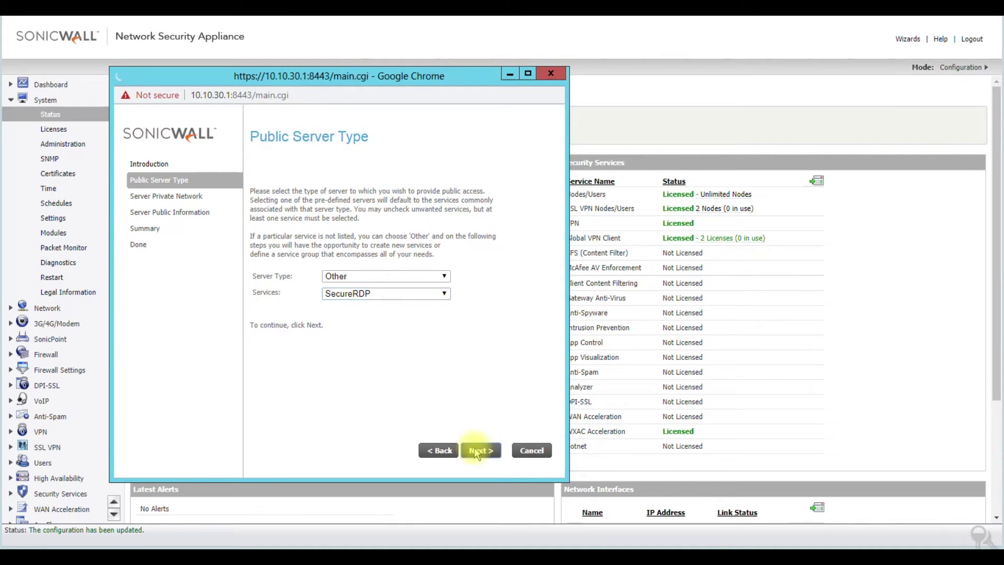
- Name the server serverRDP with private IP address 10.10.30.25, leave the comment empty, and continue to the public information
left_click(386, 295)
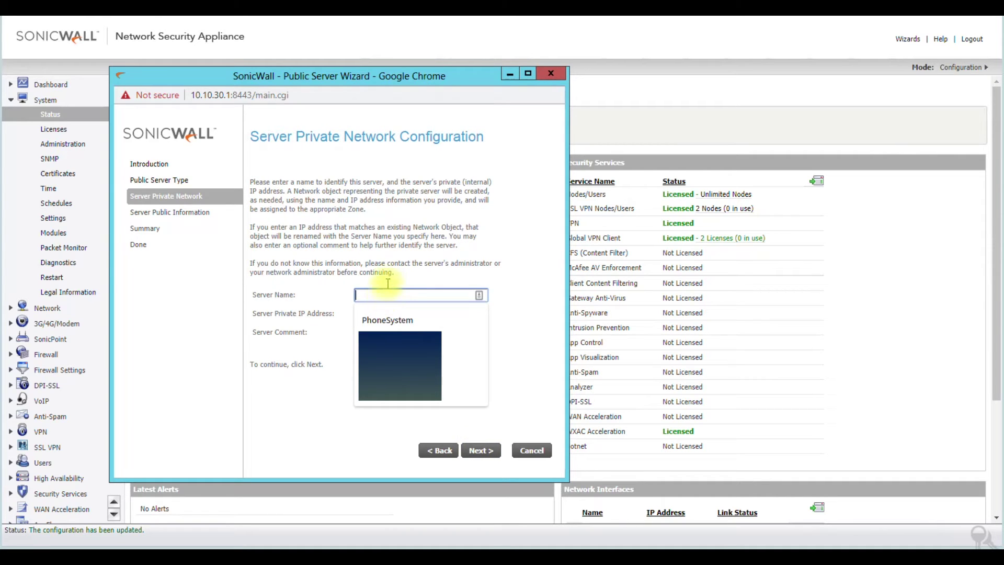
left_click(390, 277)
left_click(448, 295)
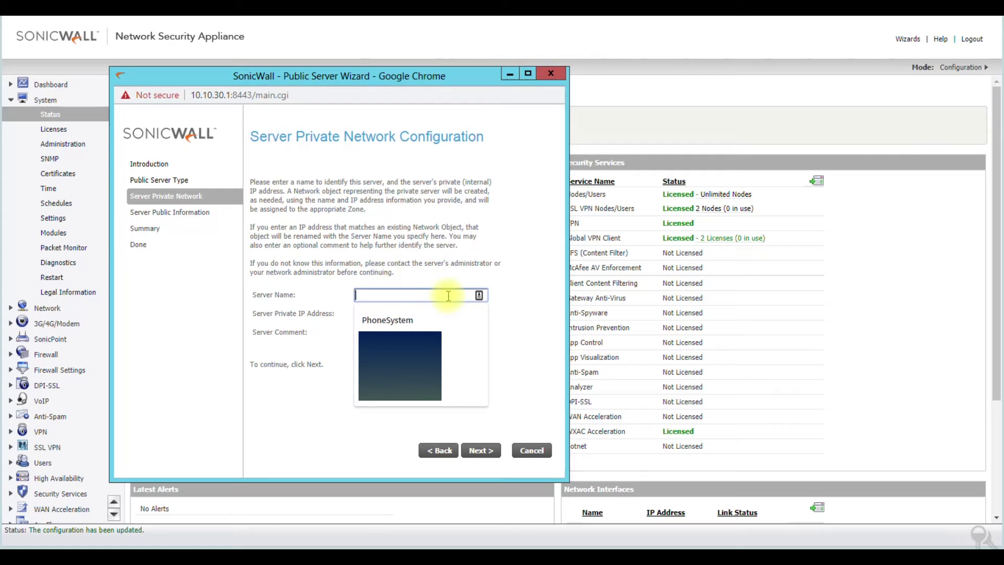
type("serverRDP")
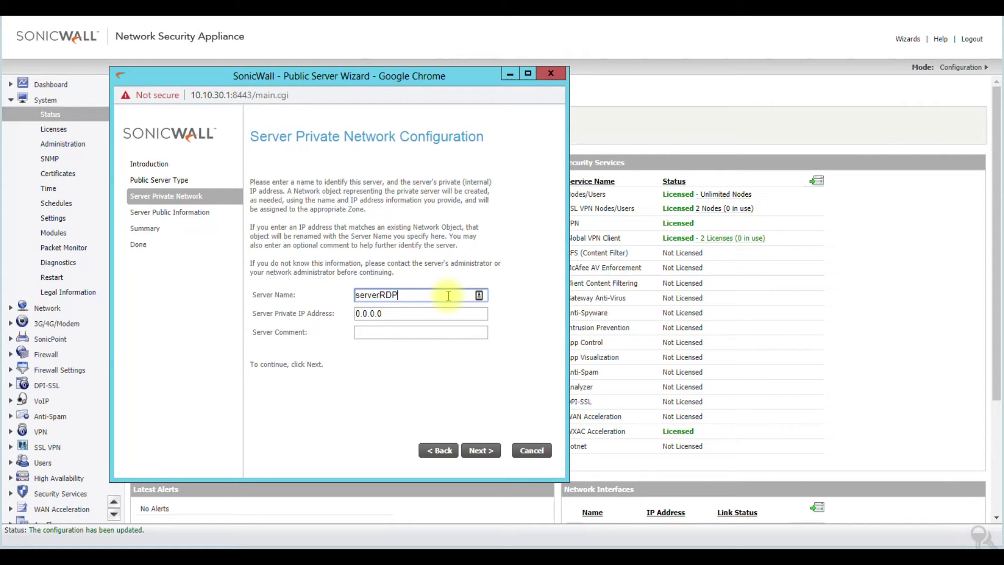
key("Tab")
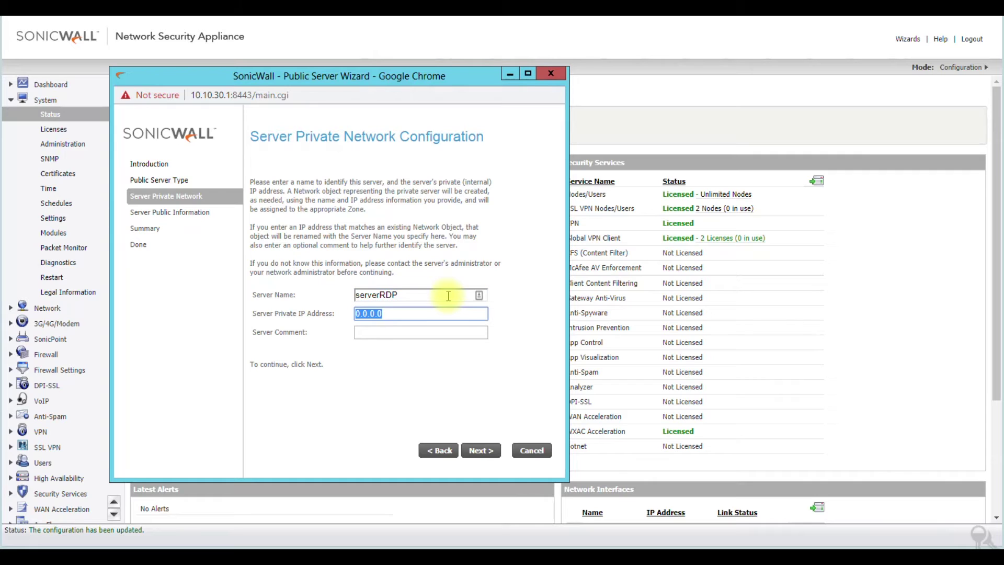
key("BackSpace")
type("10")
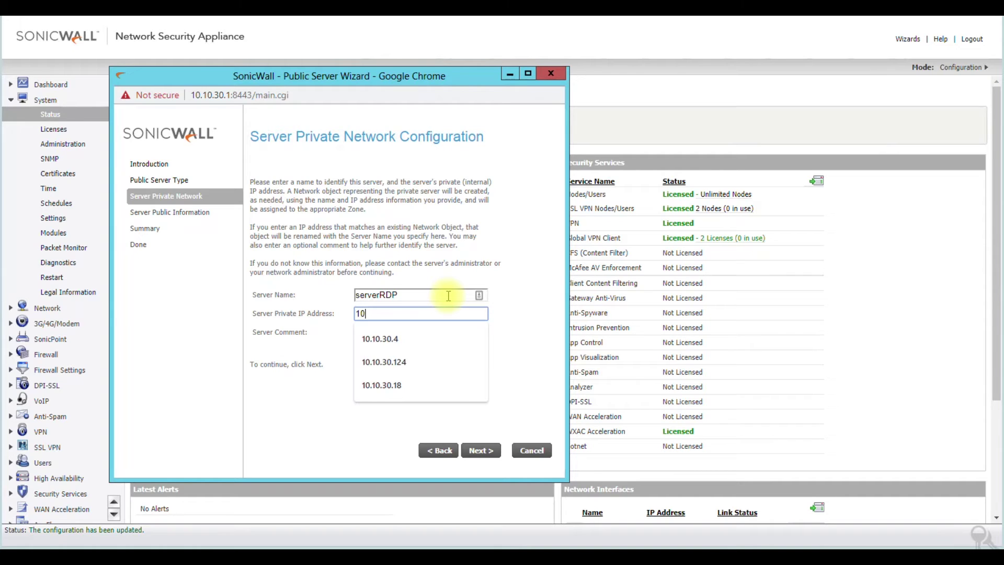
type(".10.30.25")
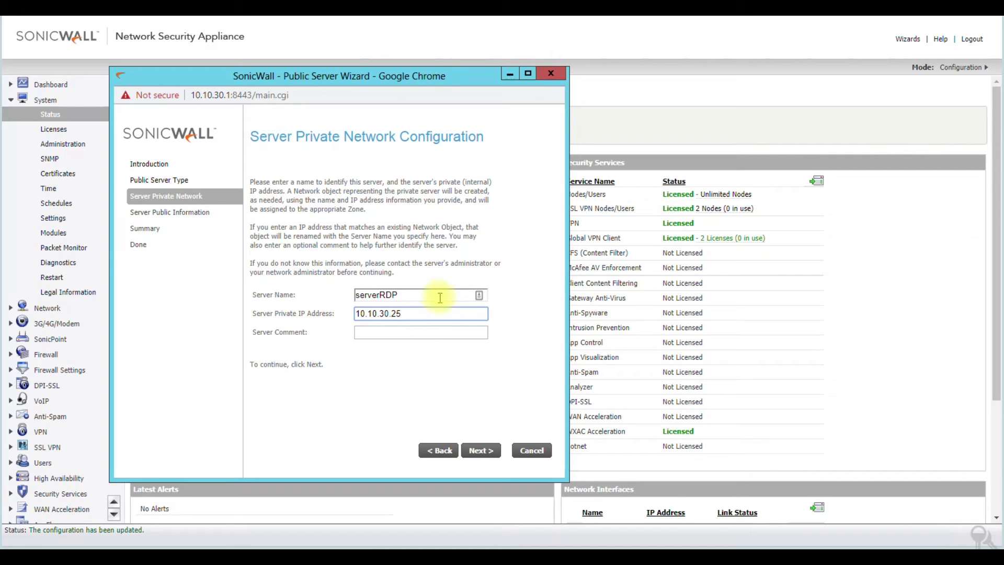
left_click(387, 333)
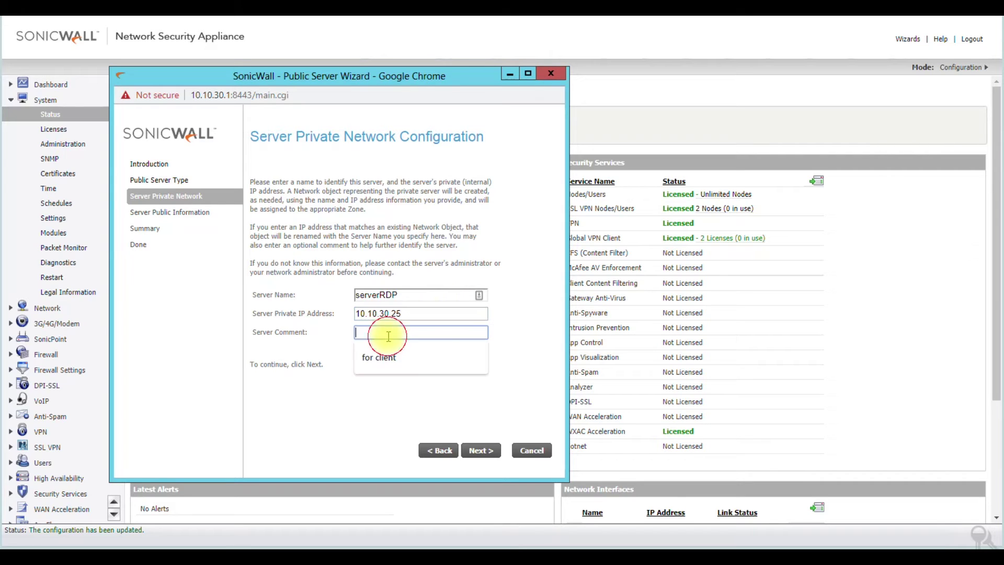
left_click(523, 367)
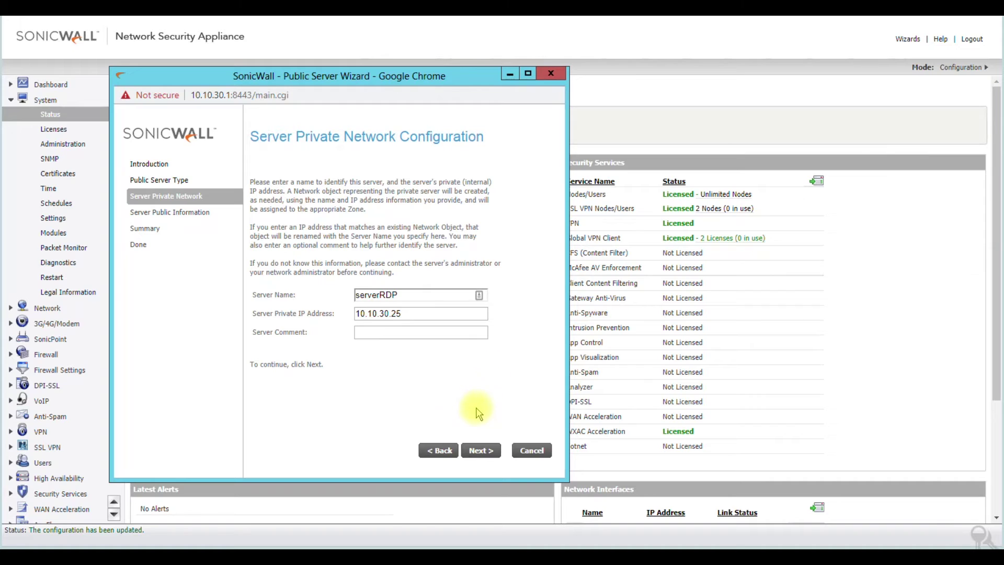
left_click(479, 453)
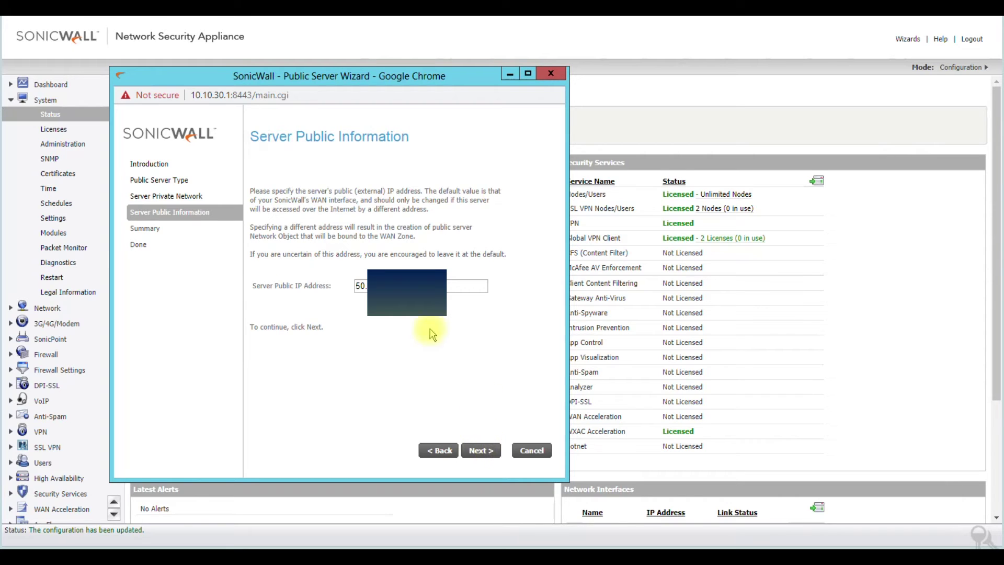
- Keep the default server public IP address, then apply the public server configuration and close the wizard
left_click_drag(423, 286, 349, 287)
left_click(378, 322)
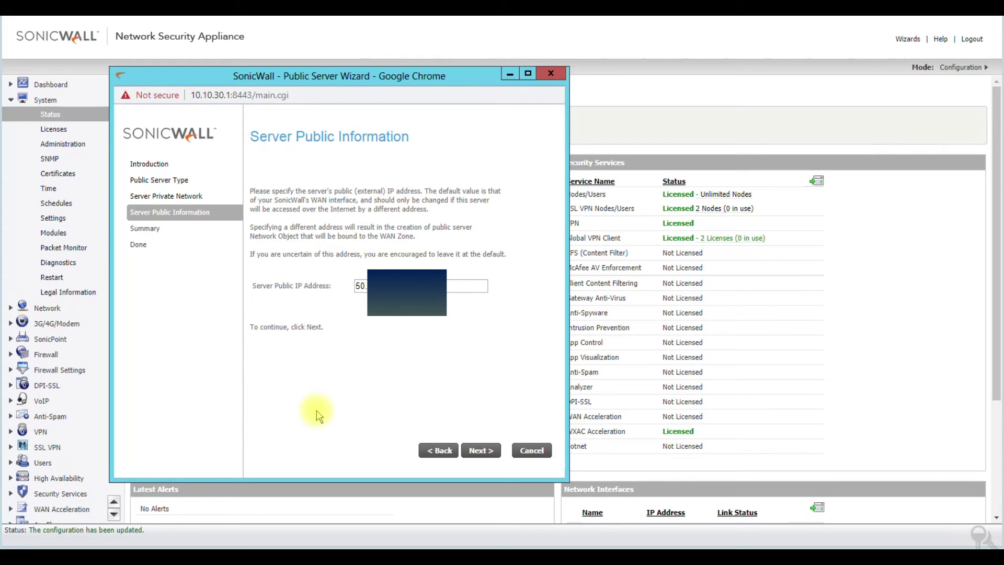
left_click(481, 450)
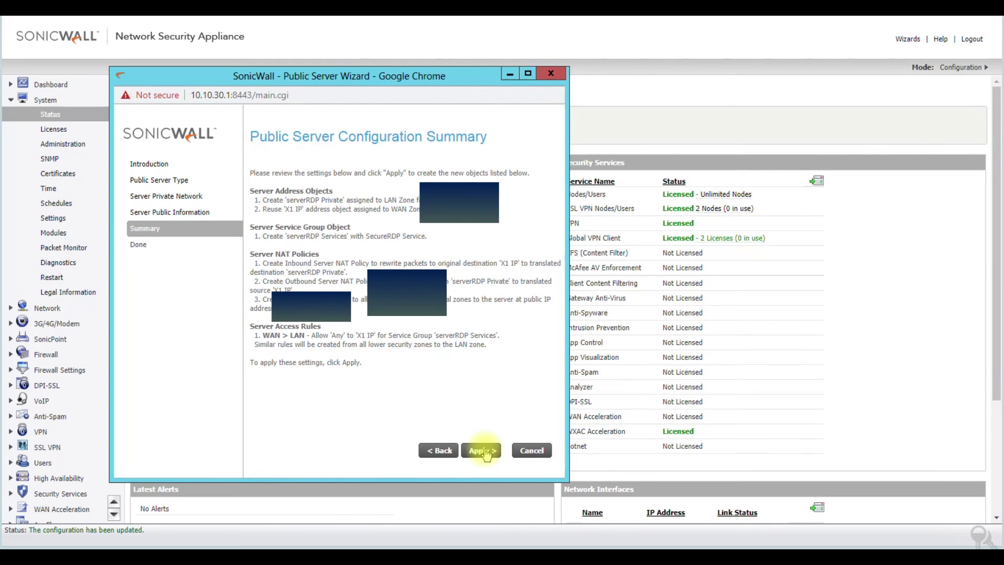
left_click(482, 451)
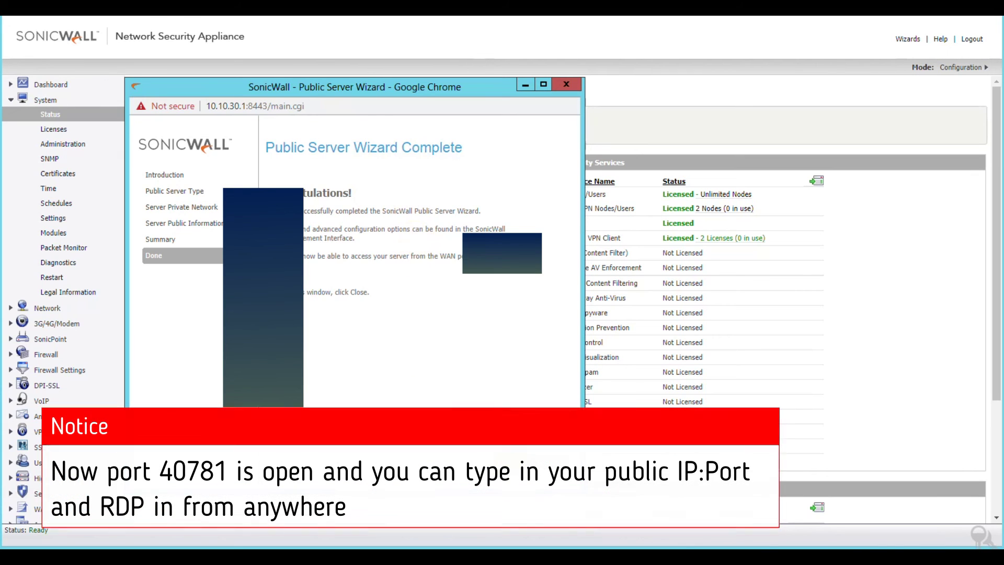
left_click(548, 461)
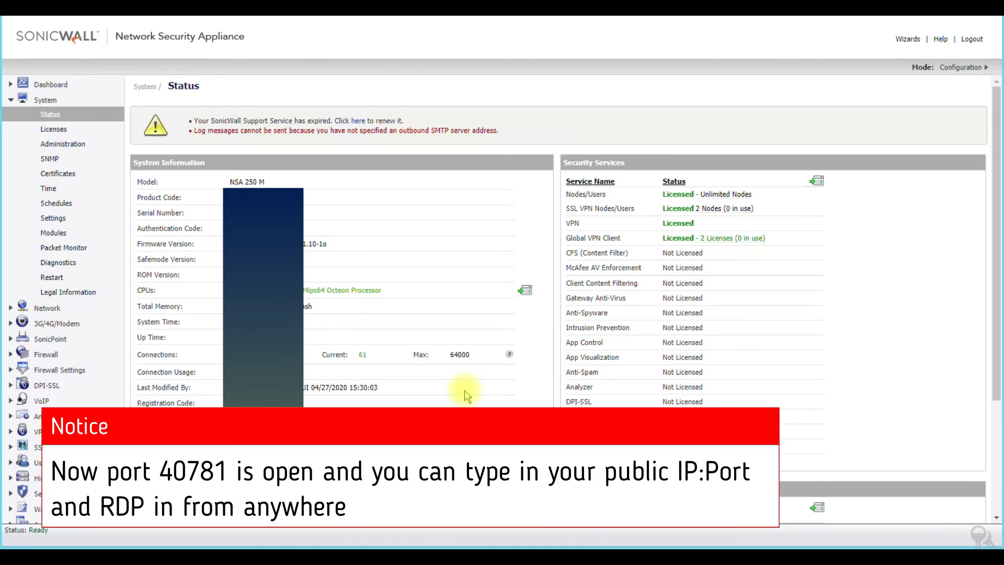
- Reopen the configuration wizards and start the Public Server Wizard again for another server
left_click(907, 39)
left_click_drag(603, 69, 291, 67)
left_click_drag(443, 71, 172, 83)
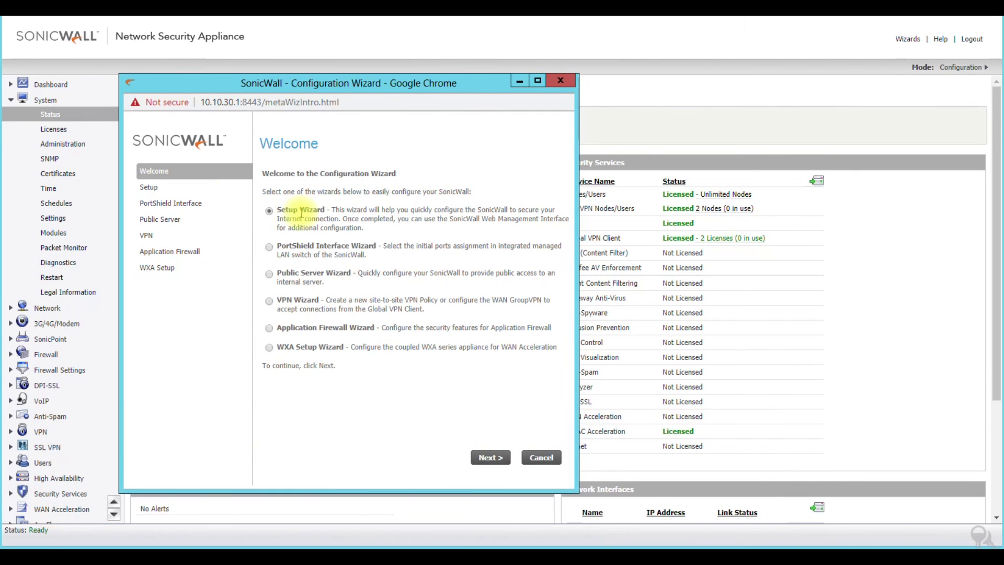
left_click(269, 275)
left_click(482, 461)
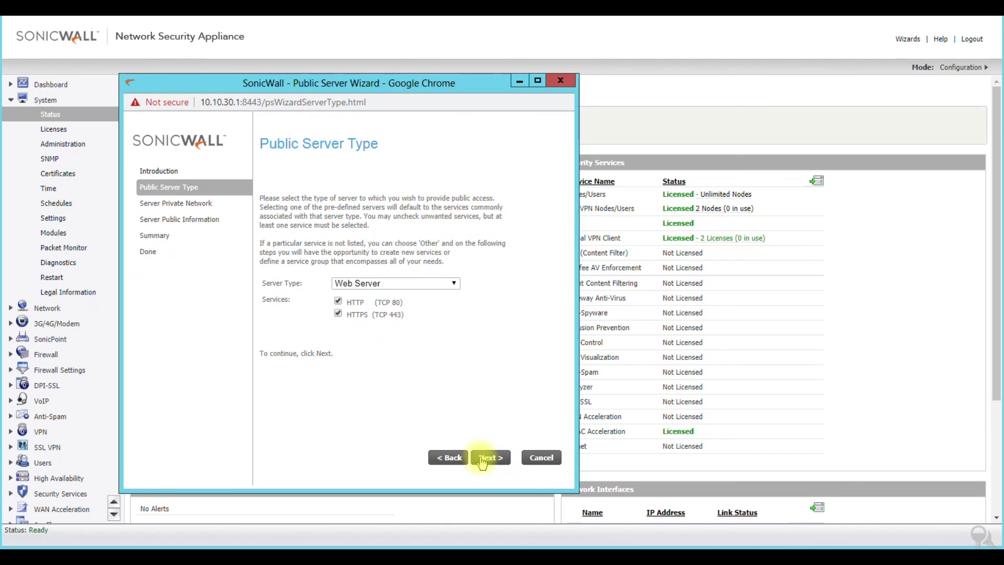
- Keep both HTTP (TCP 80) and HTTPS (TCP 443) enabled for the Web Server type and continue to the private network configuration
left_click(338, 313)
left_click(338, 302)
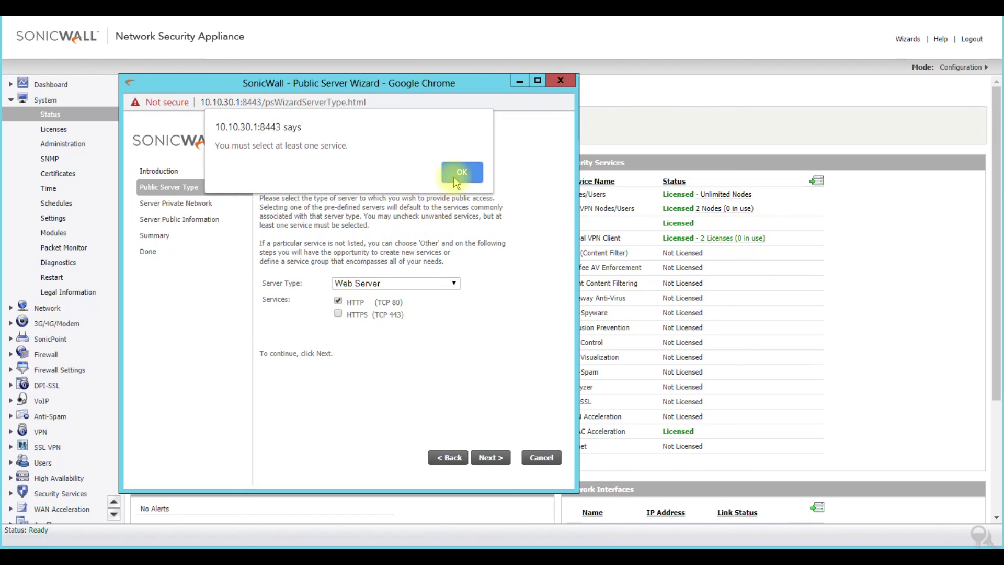
left_click(456, 173)
left_click(338, 314)
left_click(339, 302)
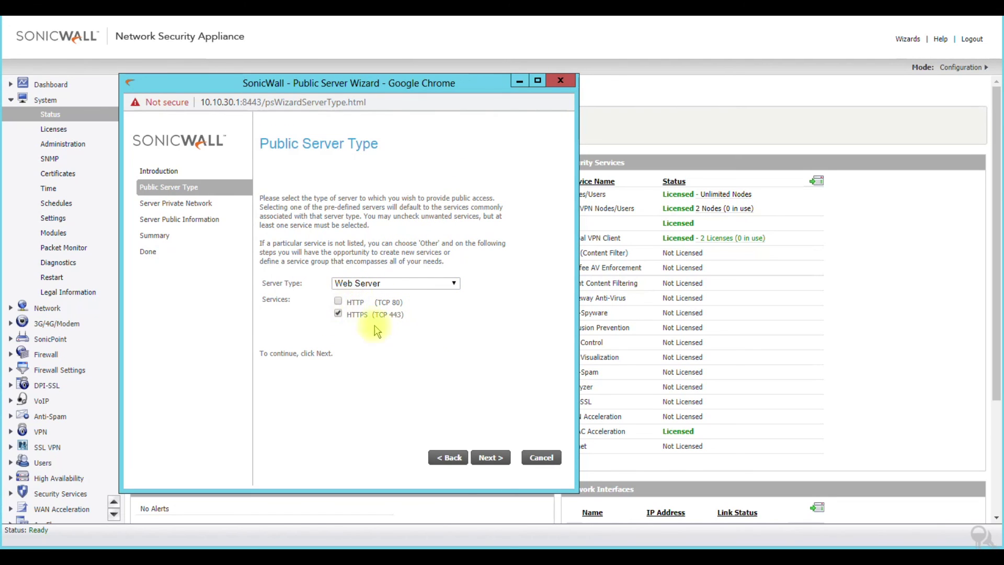
left_click(339, 302)
left_click(490, 459)
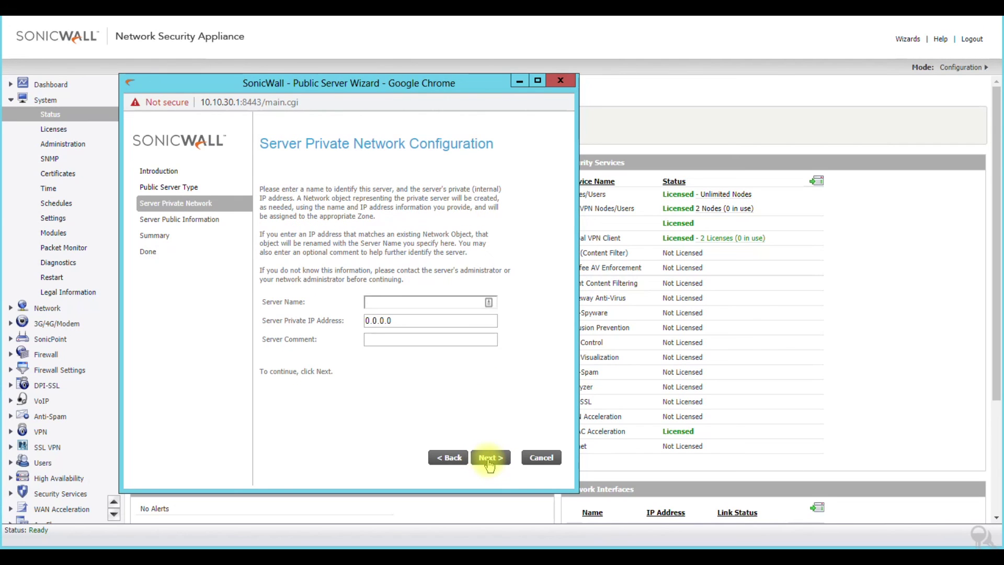